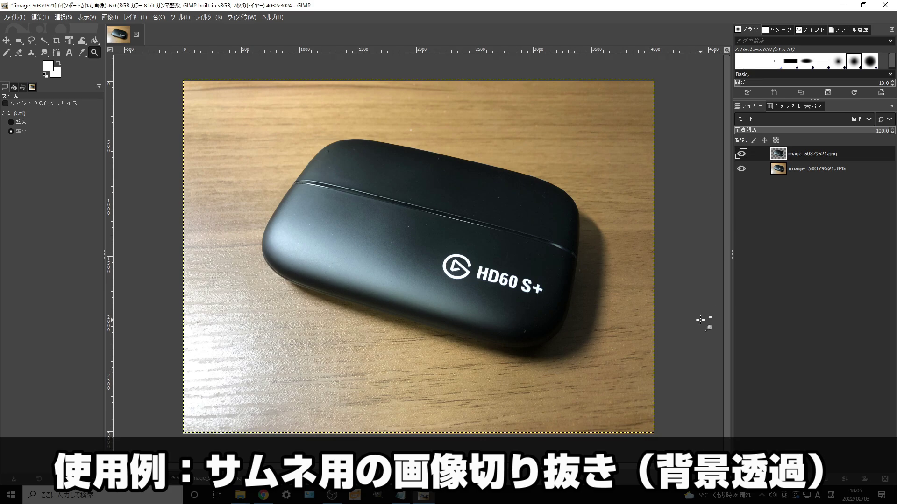
# Hide the JPG photo layer in the Layers panel.
pyautogui.click(741, 169)
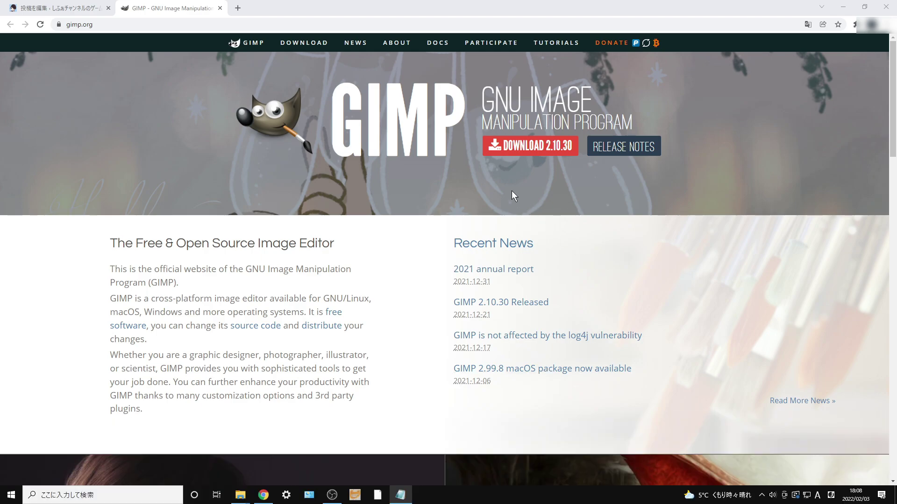
# Bring Chrome forward and go to gimp.org's DOWNLOAD 2.10.30 page.
pyautogui.click(567, 153)
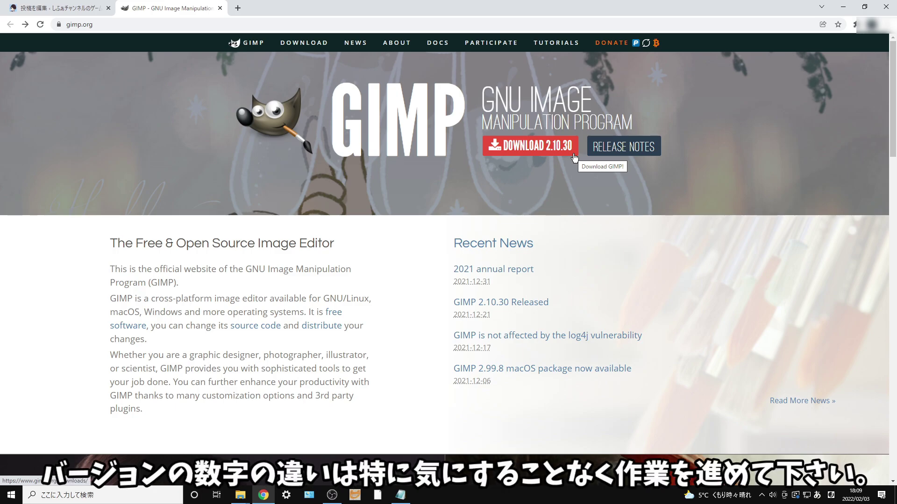
pyautogui.click(574, 155)
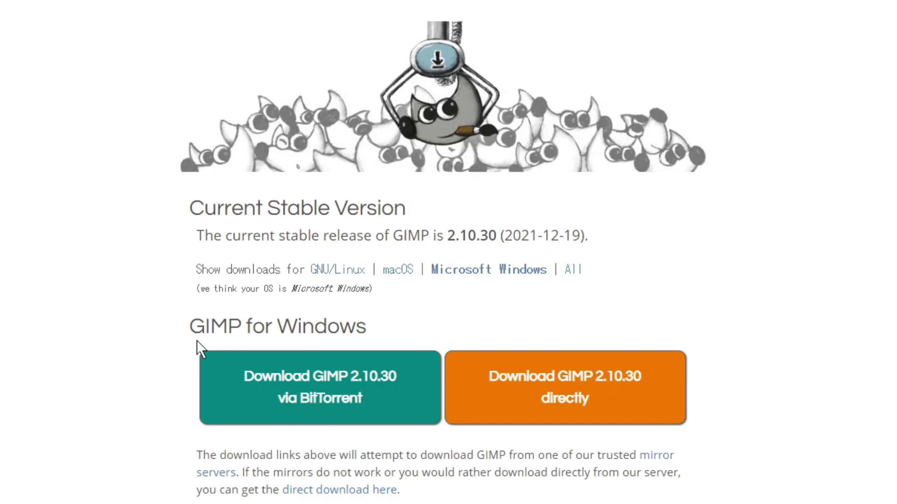
# Download gimp-2.10.30-setup.exe directly from the GIMP Downloads page.
pyautogui.moveTo(191, 336); pyautogui.dragTo(394, 334)
pyautogui.click(400, 277)
pyautogui.click(611, 423)
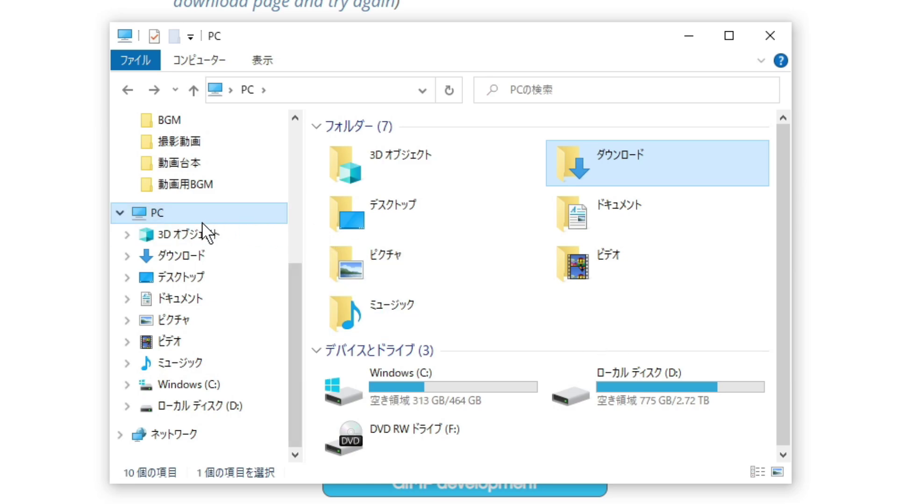
# Open the ダウンロード folder and launch gimp-2.10.30-setup.exe.
pyautogui.doubleClick(665, 181)
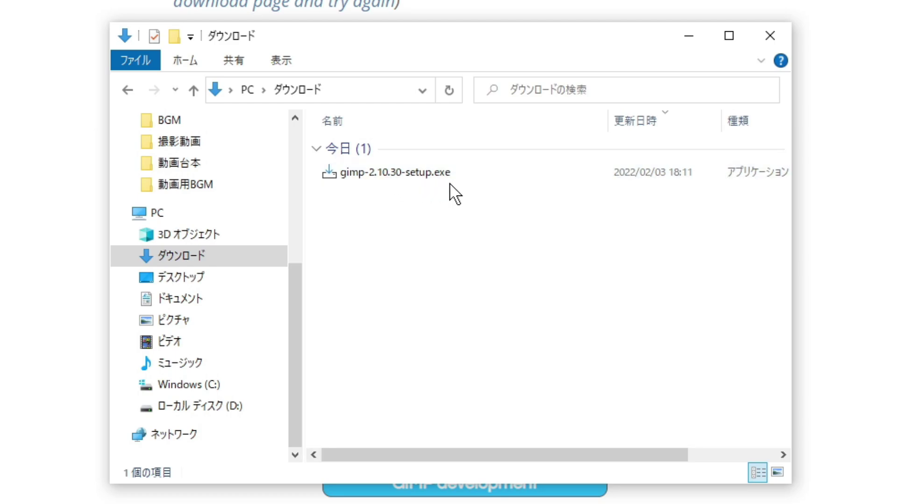
pyautogui.click(466, 176)
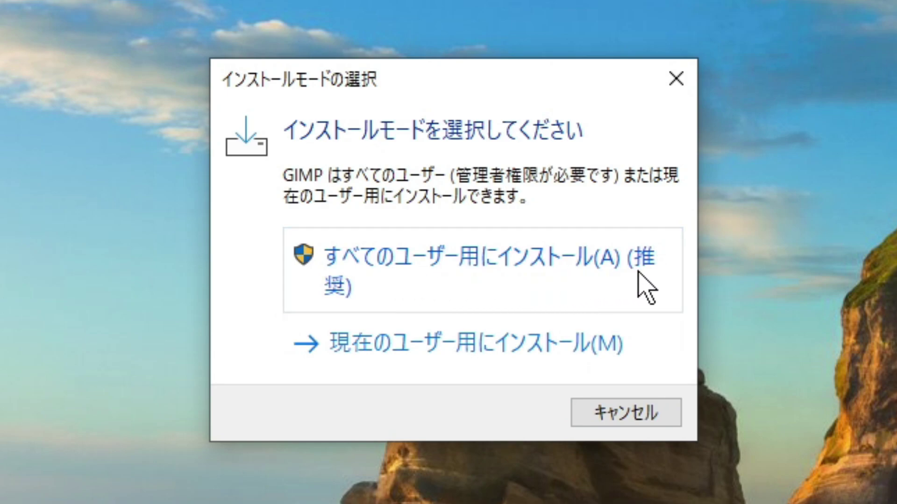
# Install GIMP for all users with 日本語 setup language and finish the wizard.
pyautogui.click(616, 278)
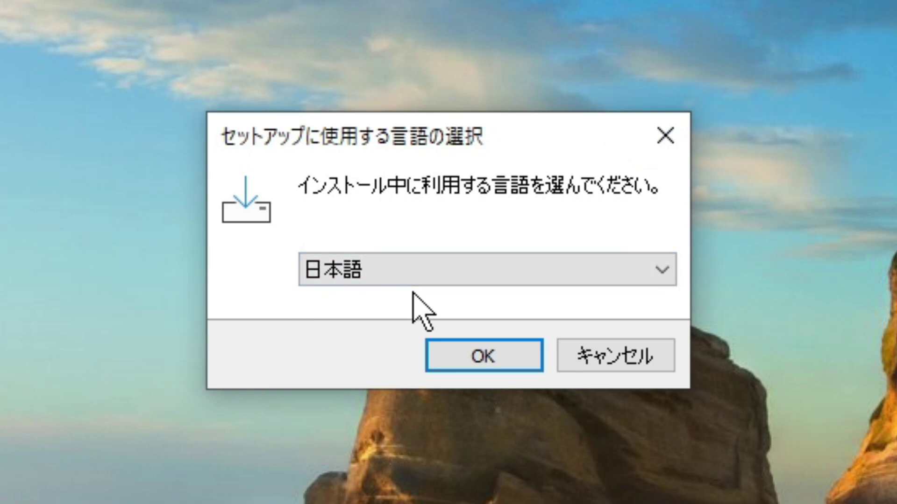
pyautogui.click(509, 365)
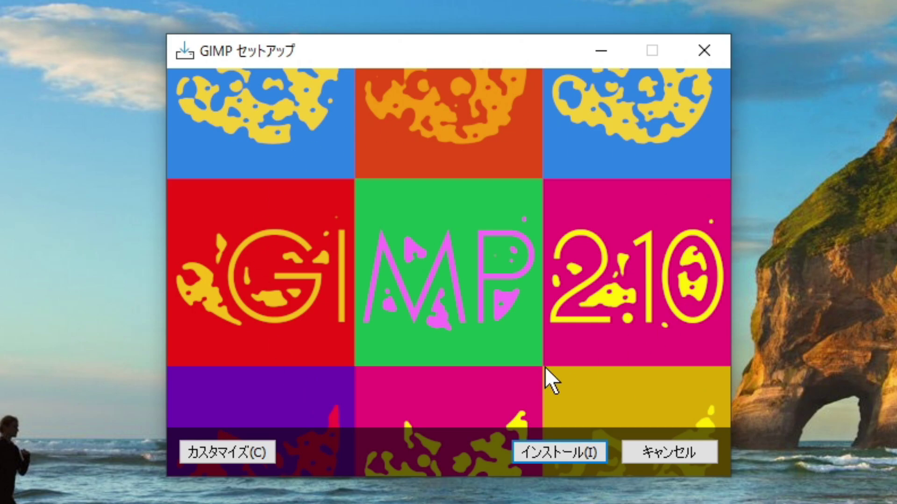
pyautogui.click(578, 456)
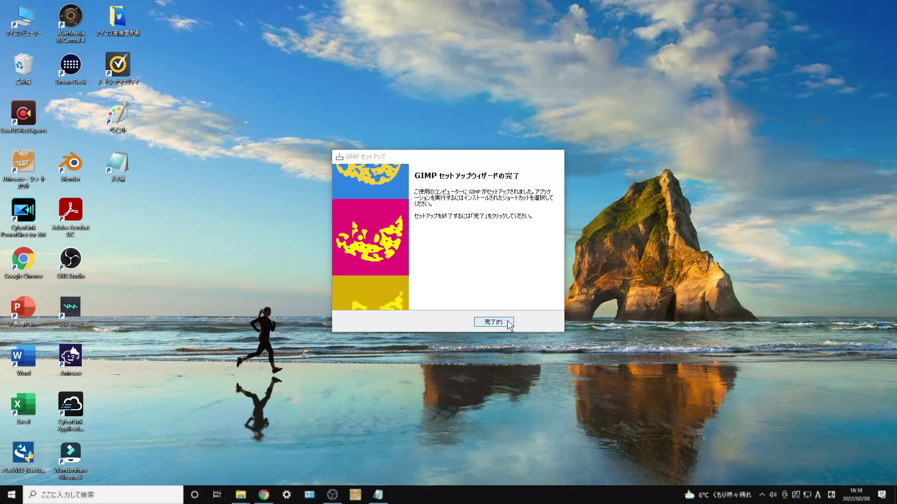
pyautogui.click(592, 450)
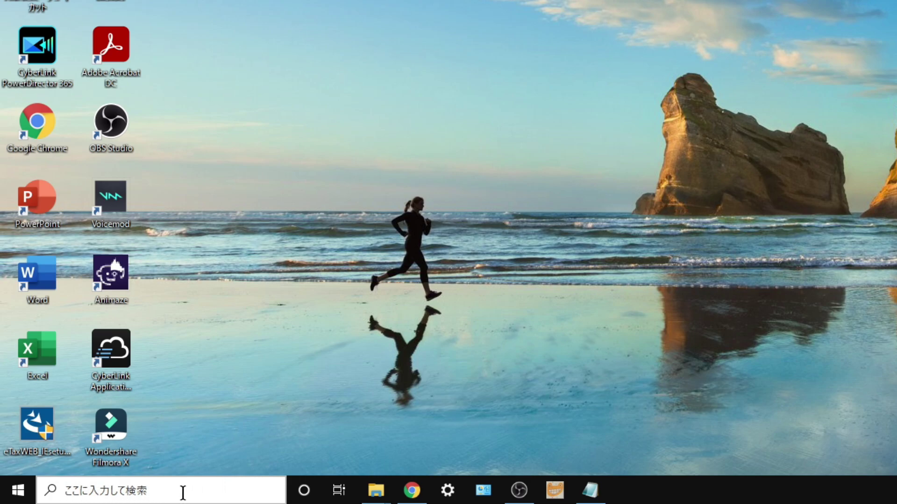
# Search Windows for 'GIMP' and pin GIMP 2.10.30 to the taskbar.
pyautogui.click(183, 493)
pyautogui.write('GIM')
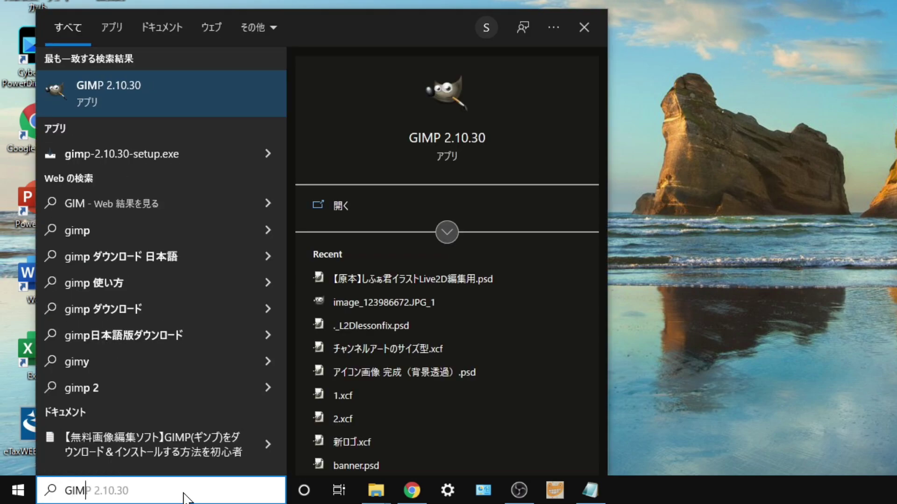
pyautogui.write('P')
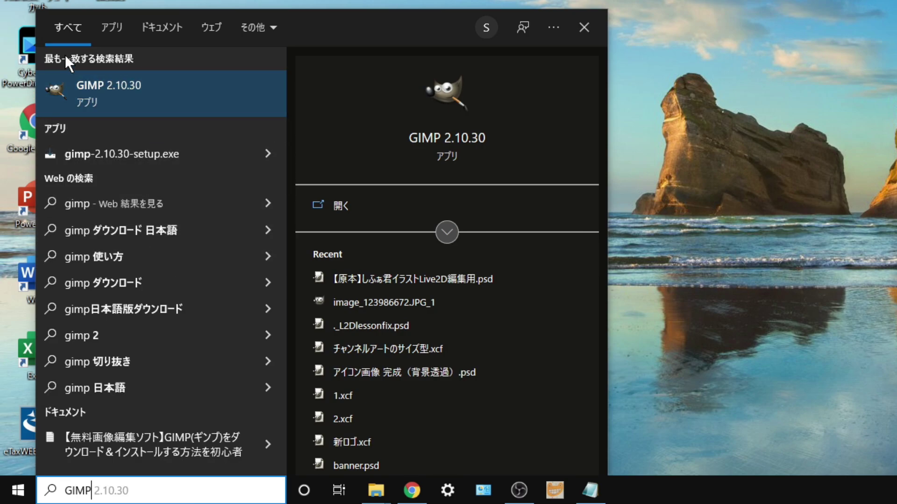
pyautogui.rightClick(163, 91)
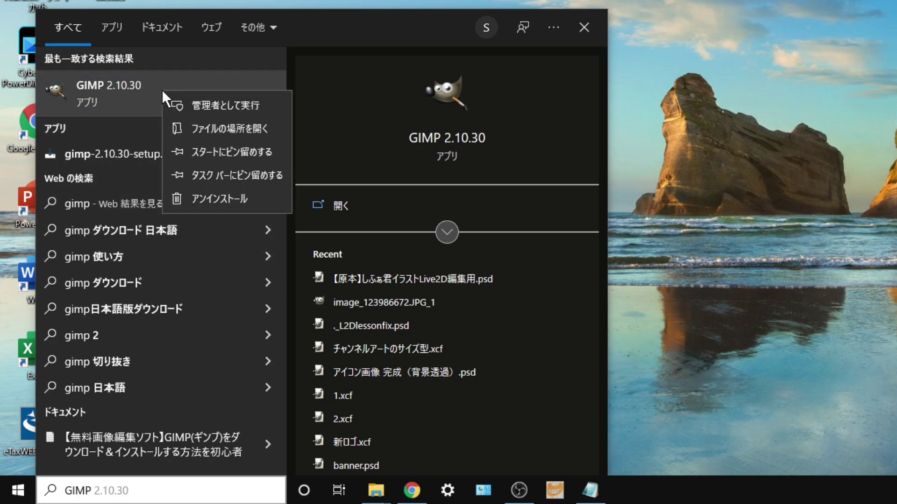
pyautogui.click(274, 177)
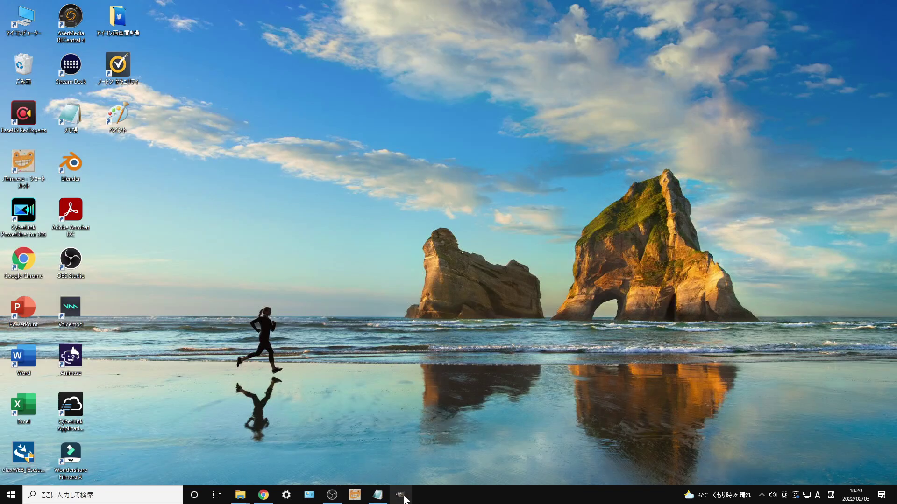
# Launch GIMP 2.10 from its pinned taskbar icon.
pyautogui.click(404, 499)
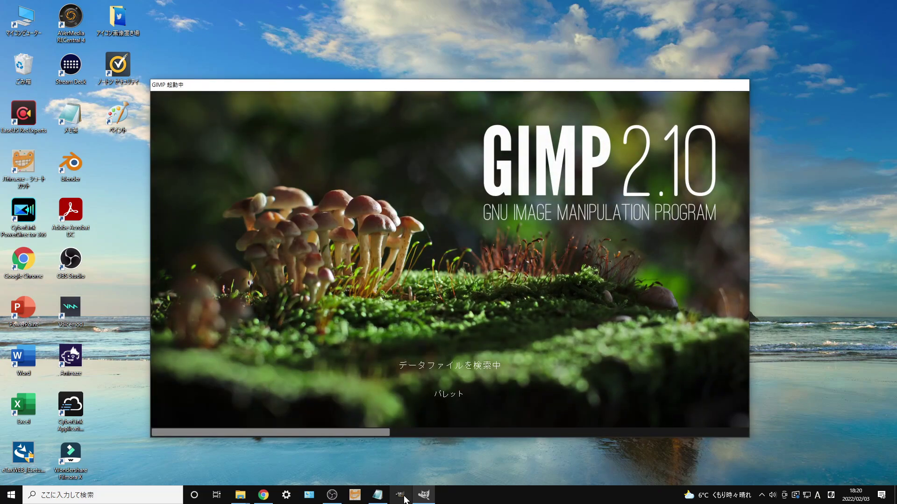